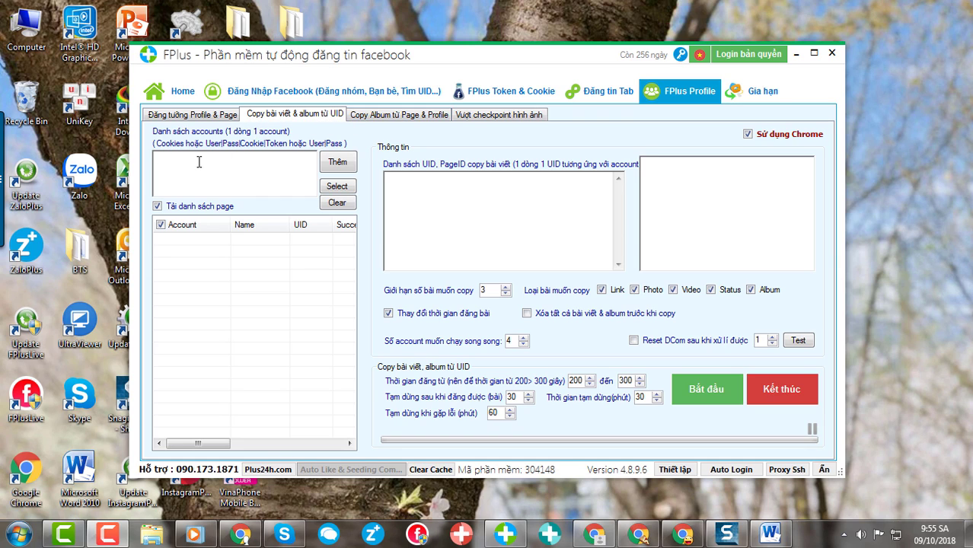
Step: Paste the Facebook accounts' cookies into the account box and load the accounts together with their pages
click(166, 164)
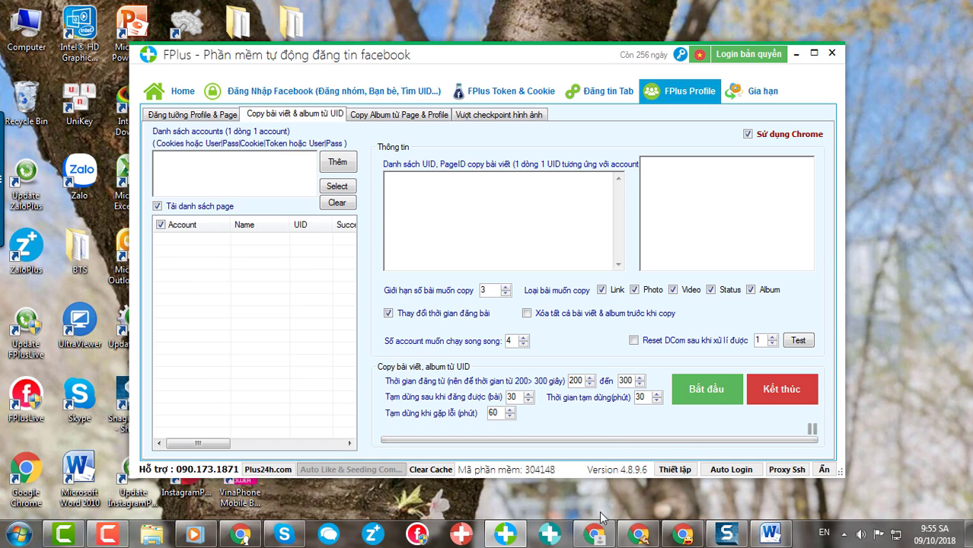
click(594, 535)
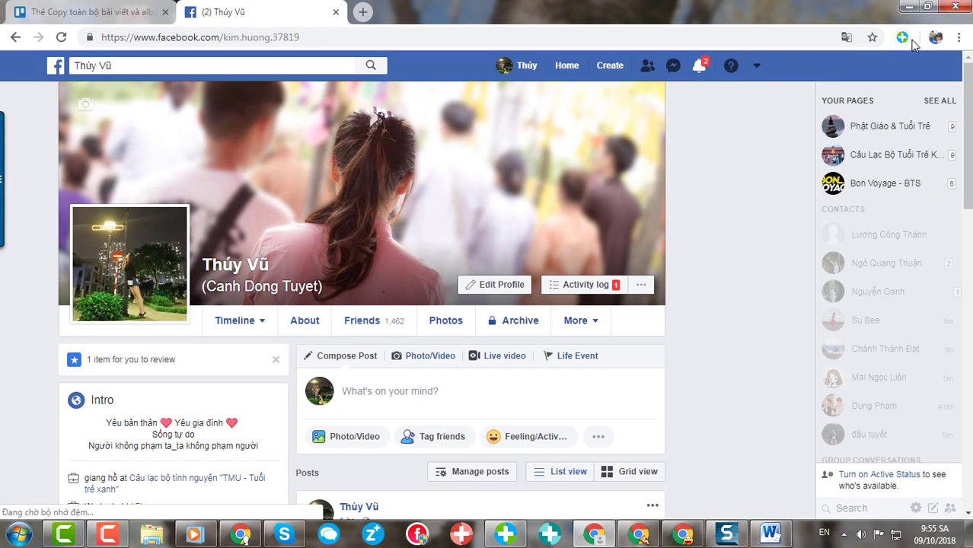
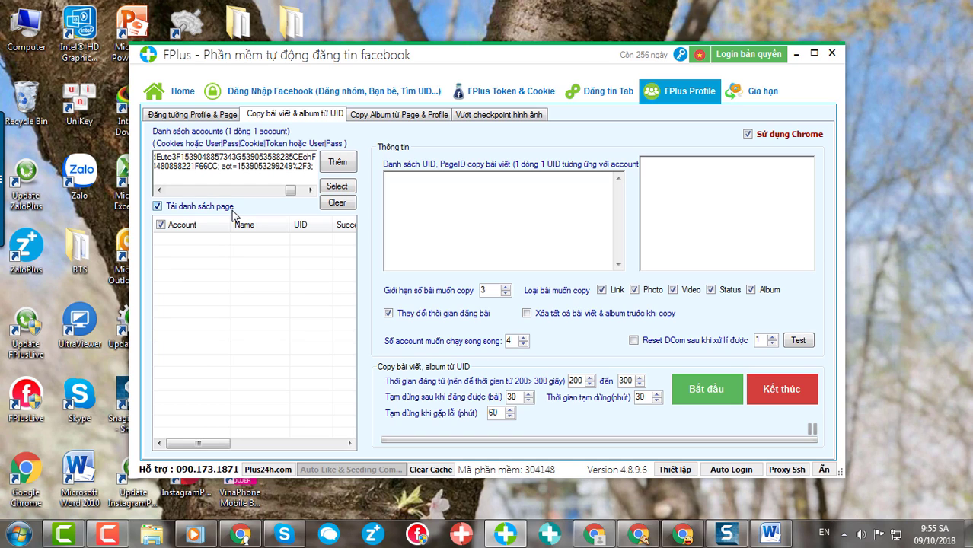
click(339, 163)
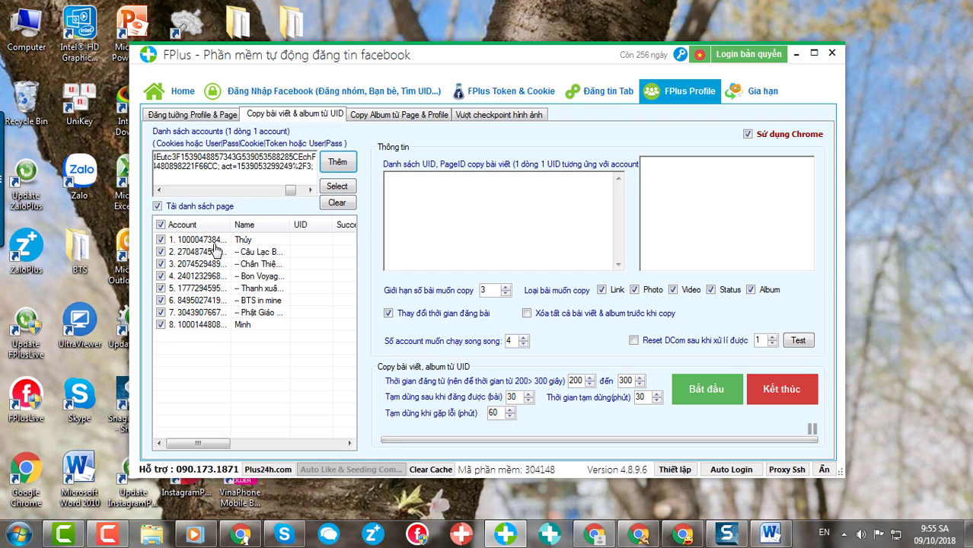
Step: Exclude entries 1, 2, 3 and 7 of the loaded accounts and pages from the copy run
click(201, 325)
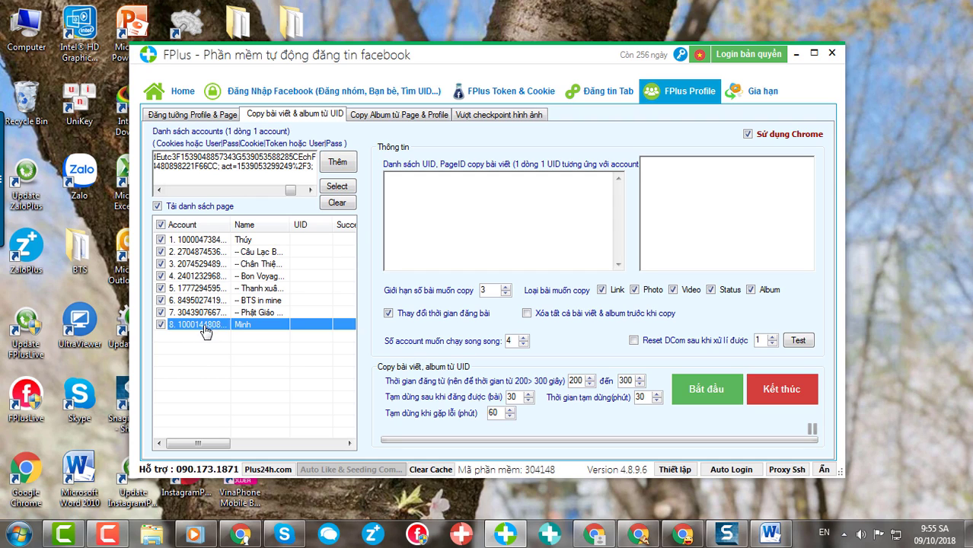
click(251, 243)
click(161, 252)
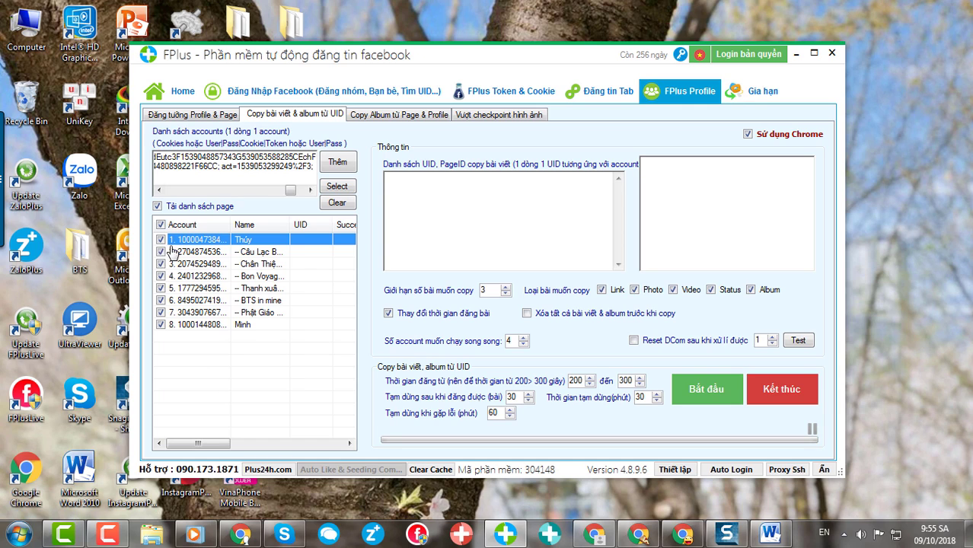
click(160, 252)
click(161, 240)
click(161, 265)
click(160, 313)
Step: Copy the page ID from the URL of the Bất Động Sản Vinhomes Melodia page in Chrome and paste it into FPlus's source UID list
click(407, 199)
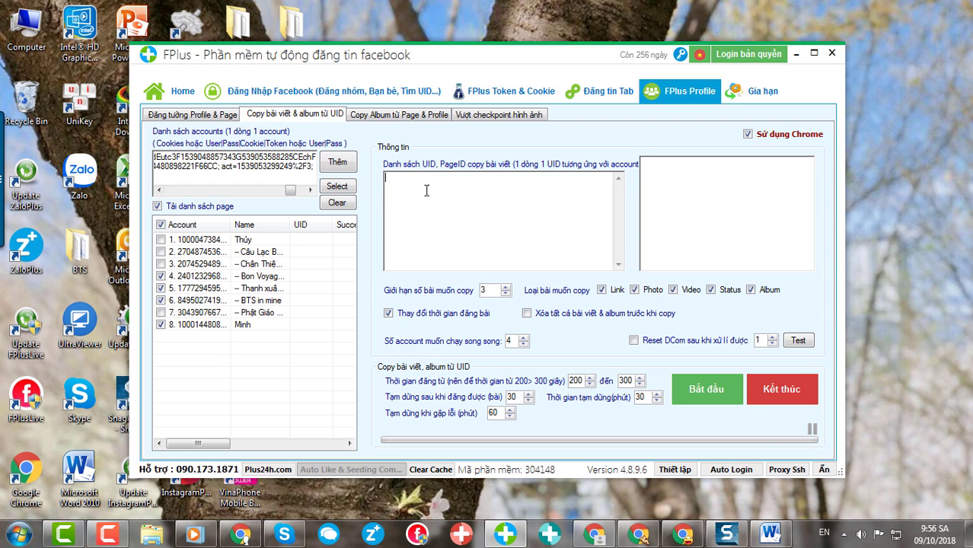
click(685, 533)
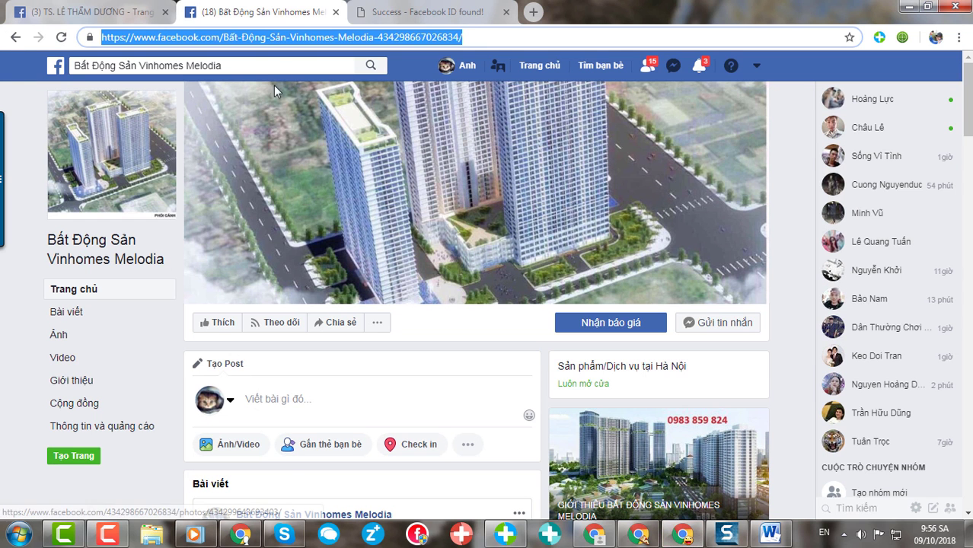
click(272, 38)
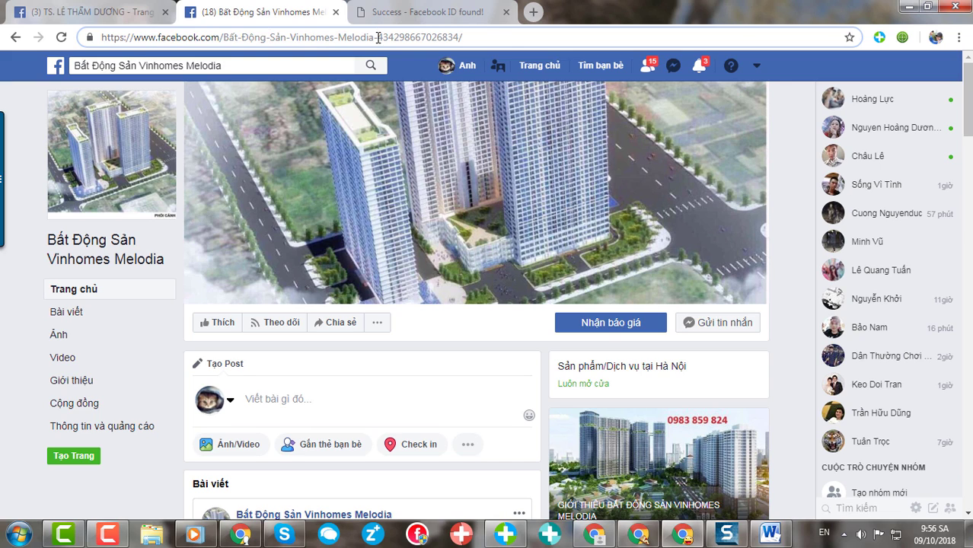
drag(378, 38, 456, 36)
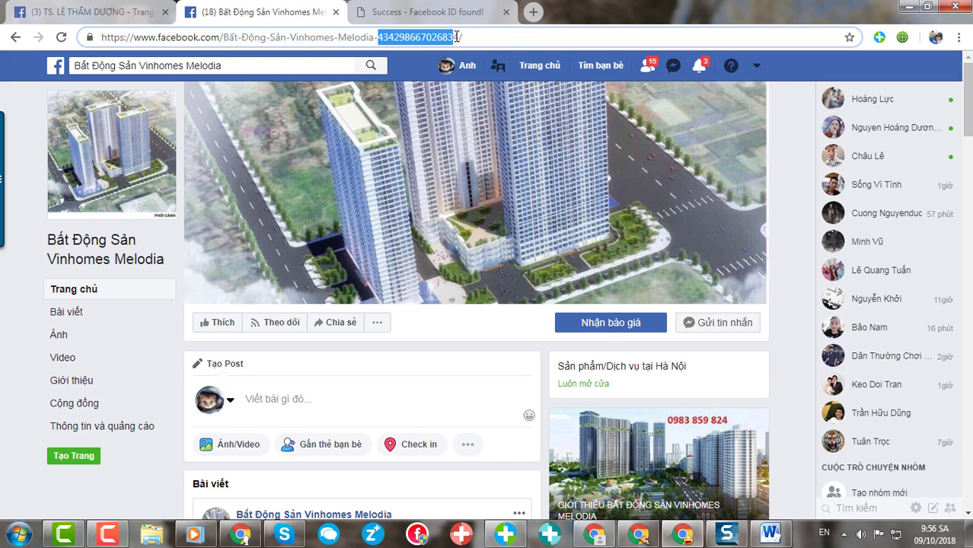
right_click(418, 35)
click(463, 91)
click(908, 6)
right_click(422, 188)
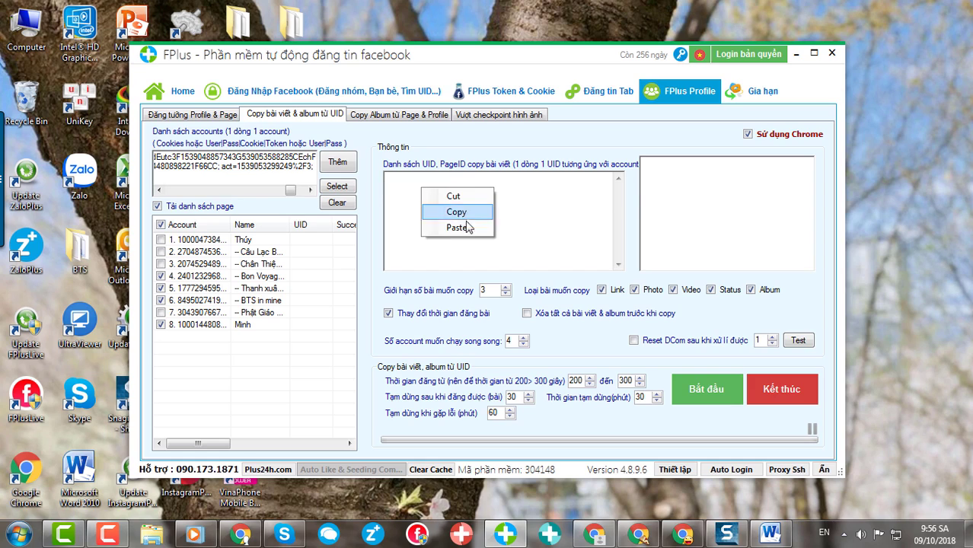
click(455, 224)
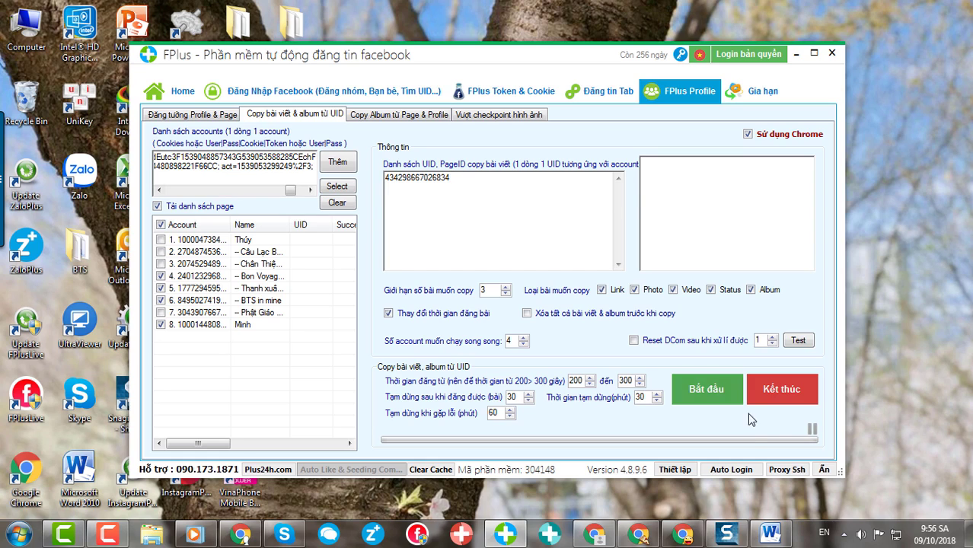
Step: Switch to Chrome and copy the full URL of the TS. Lê Thẩm Dương Facebook page
click(684, 534)
click(155, 9)
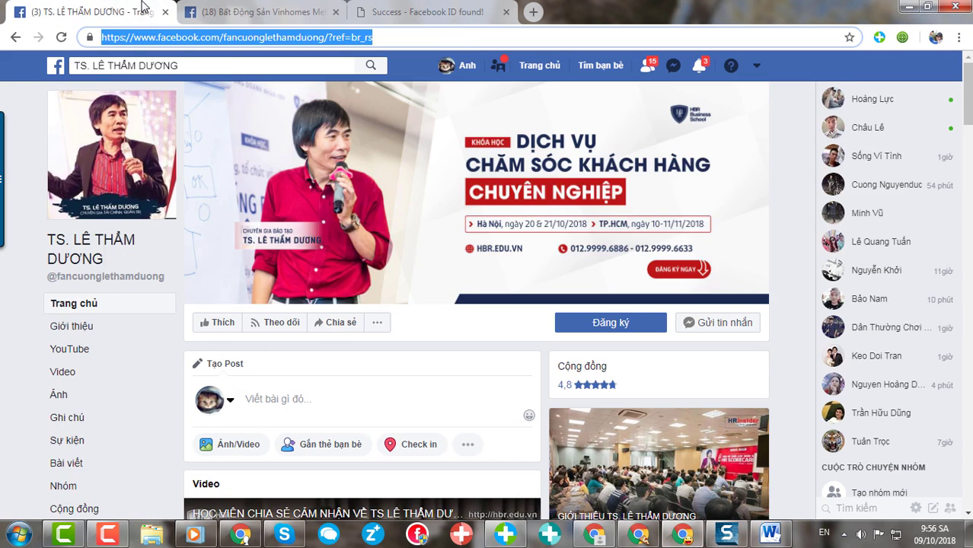
click(219, 37)
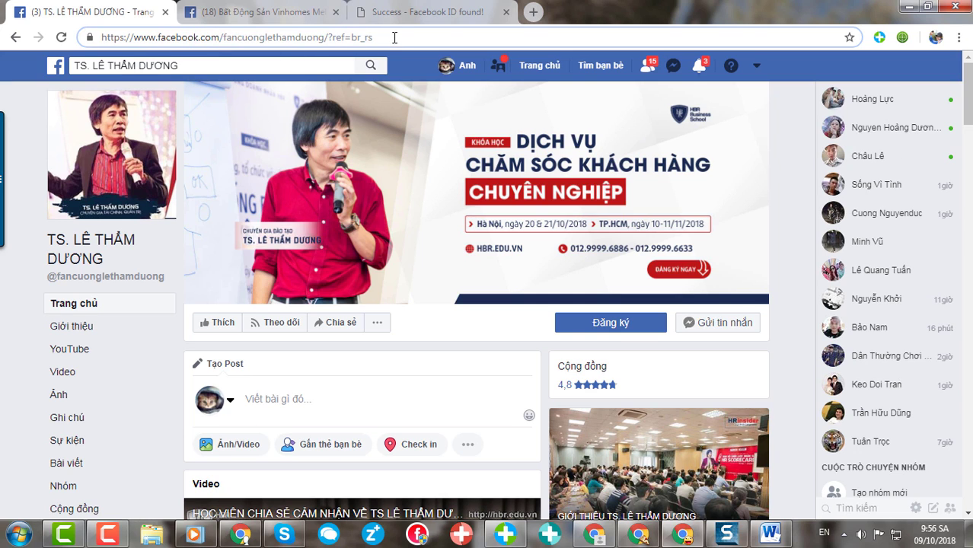
drag(372, 37, 88, 25)
right_click(160, 38)
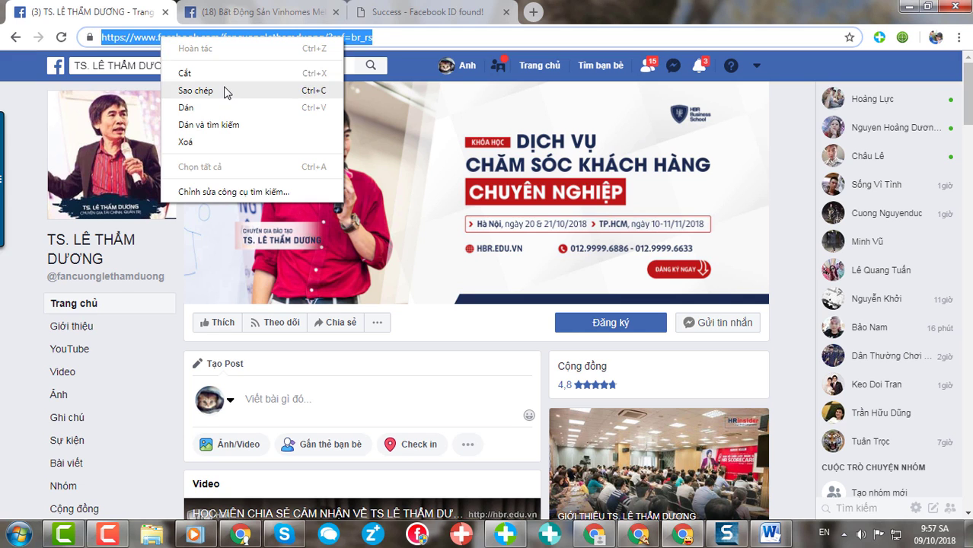
click(227, 92)
click(438, 6)
click(196, 37)
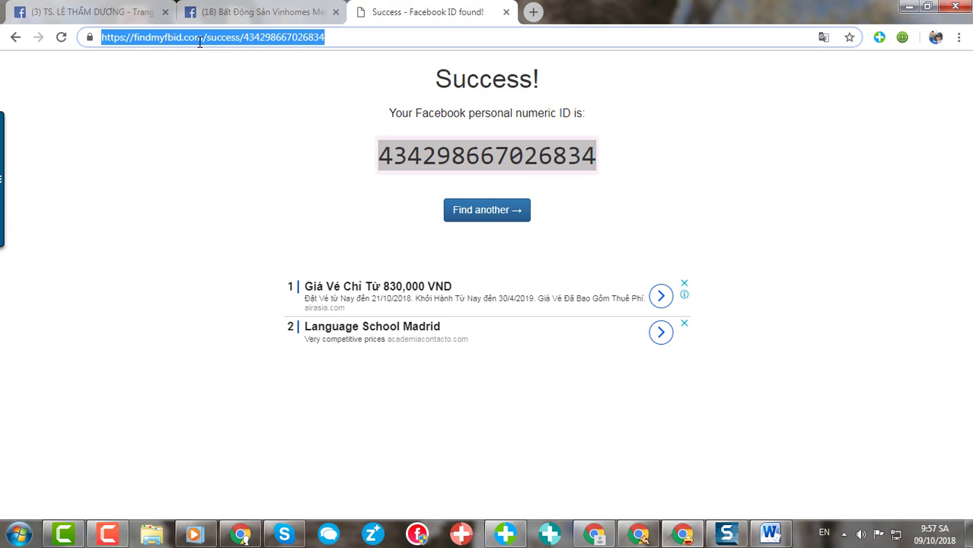
text(f)
key(Down)
key(Return)
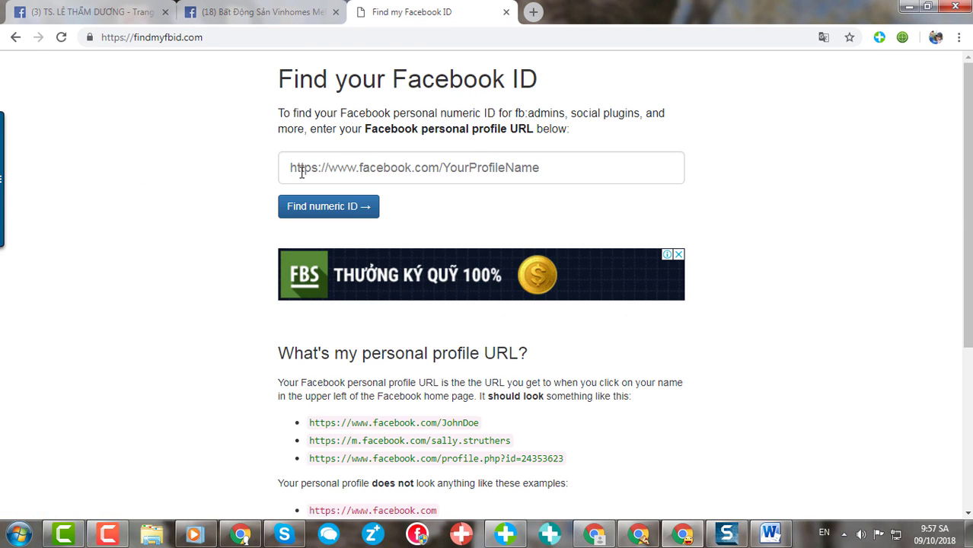
click(300, 173)
right_click(301, 174)
click(331, 259)
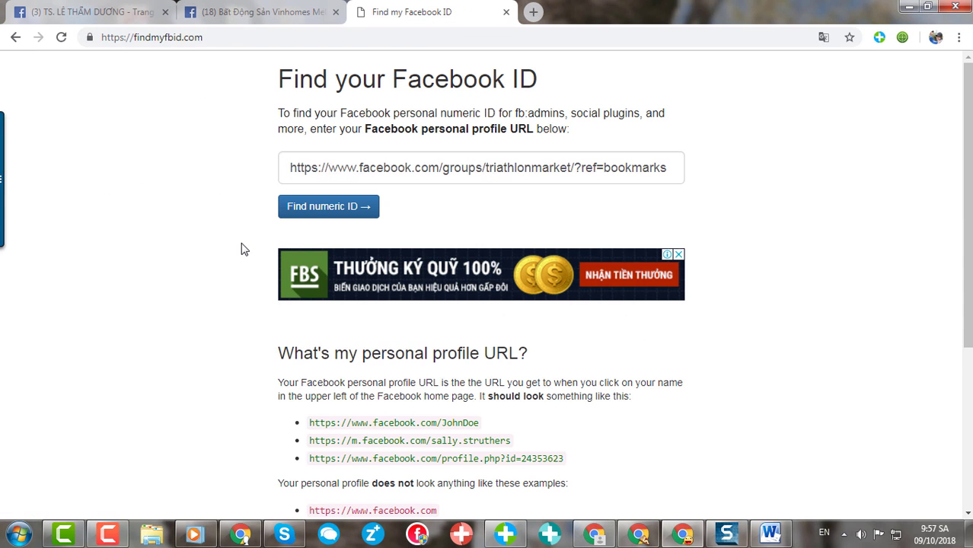
click(329, 207)
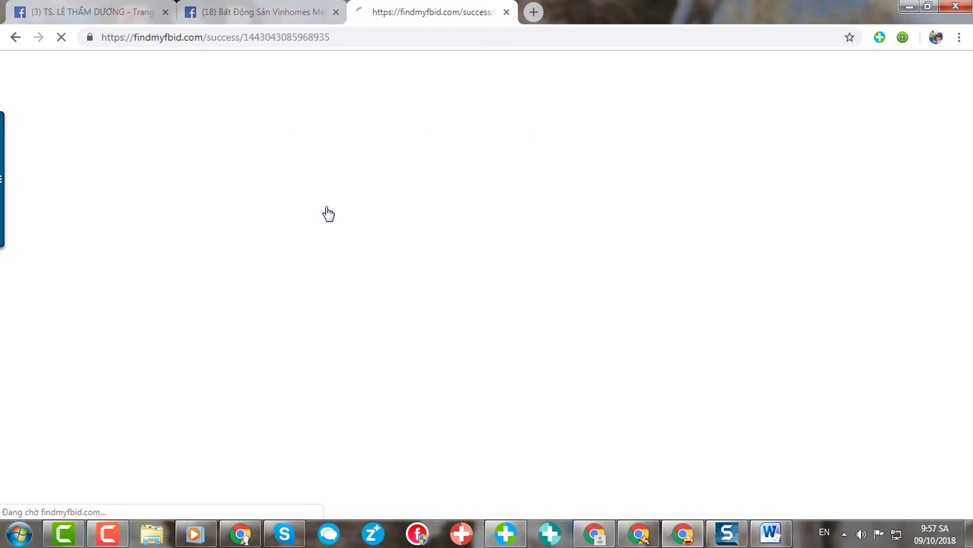
Step: Copy the numeric ID that was found and paste it as the second line of FPlus's source UID list
drag(372, 157, 603, 157)
right_click(602, 157)
click(632, 168)
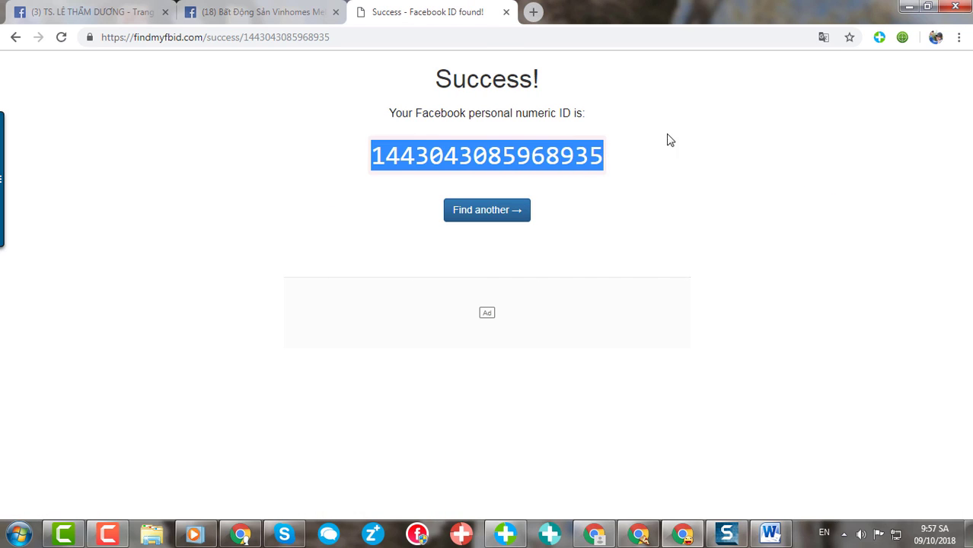
click(909, 6)
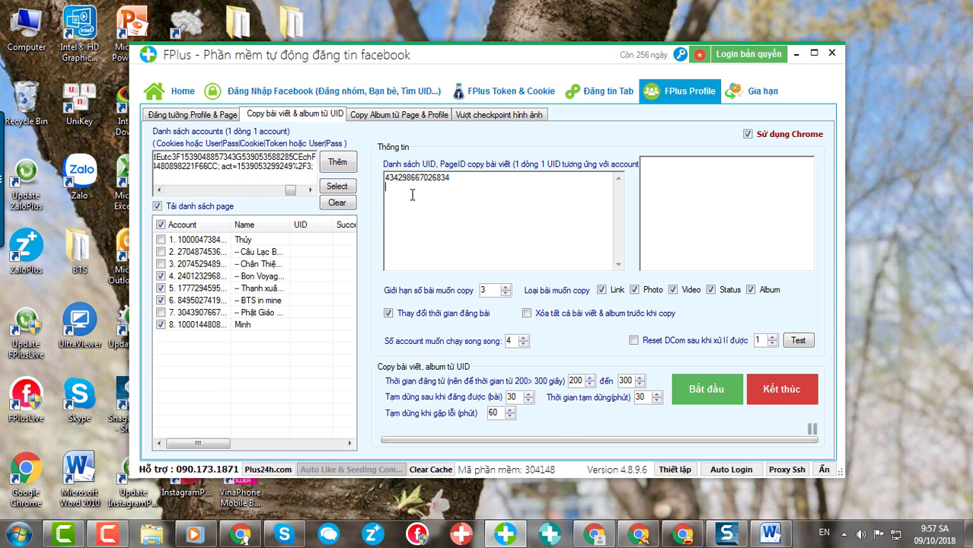
right_click(412, 195)
click(442, 236)
click(632, 386)
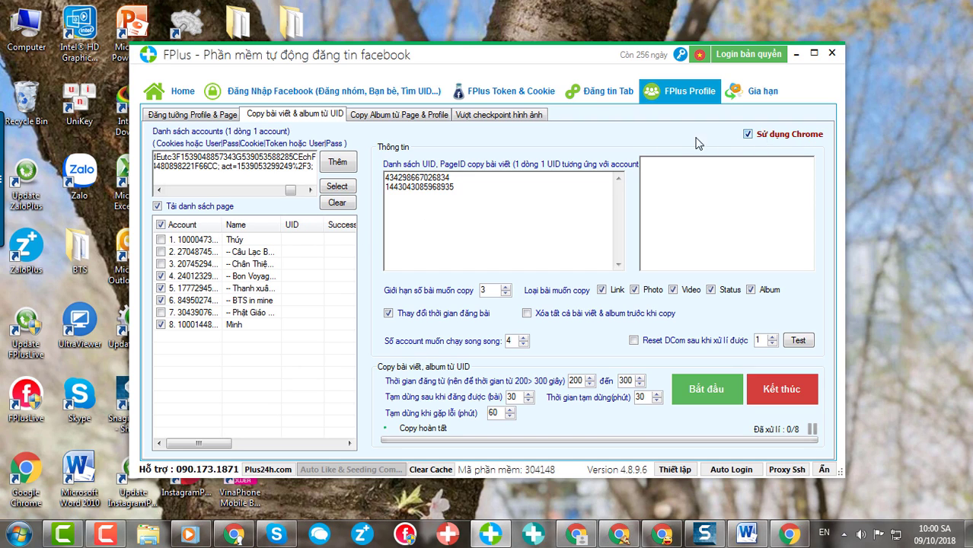
Step: Clear the account list, turn off Tải danh sách page, and add the accounts again without their pages
click(337, 202)
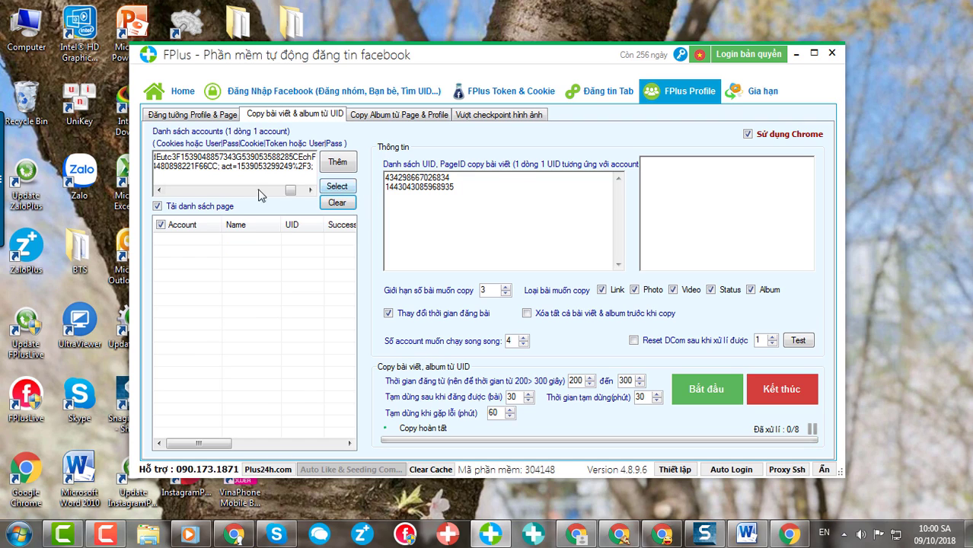
click(157, 205)
click(330, 165)
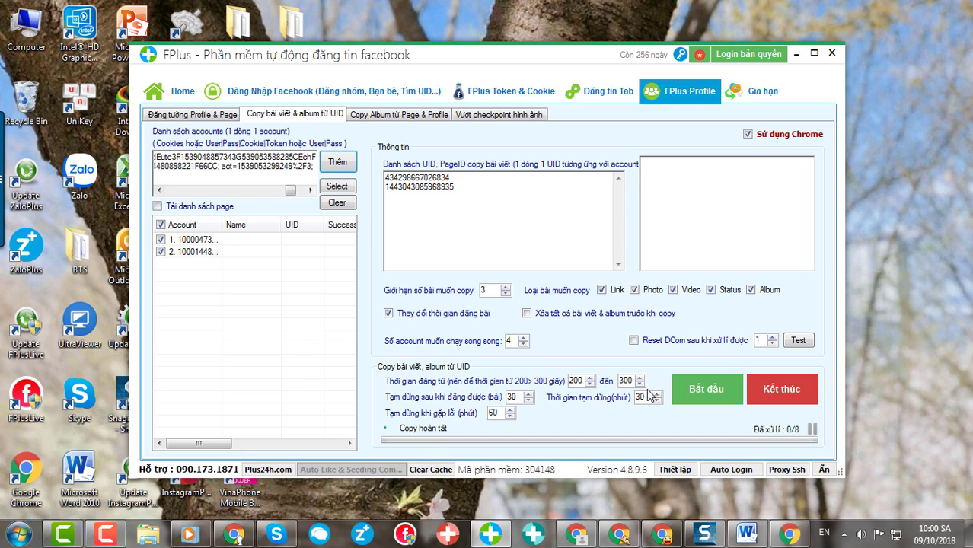
Step: Start copying the posts and albums, minimise the launched Chrome window, and narrow the Name column of the account list
click(711, 401)
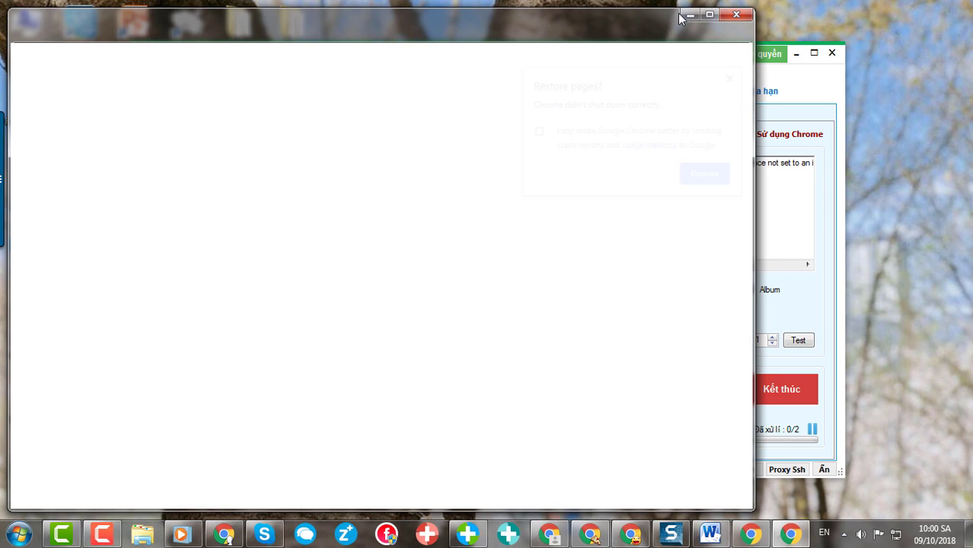
click(690, 15)
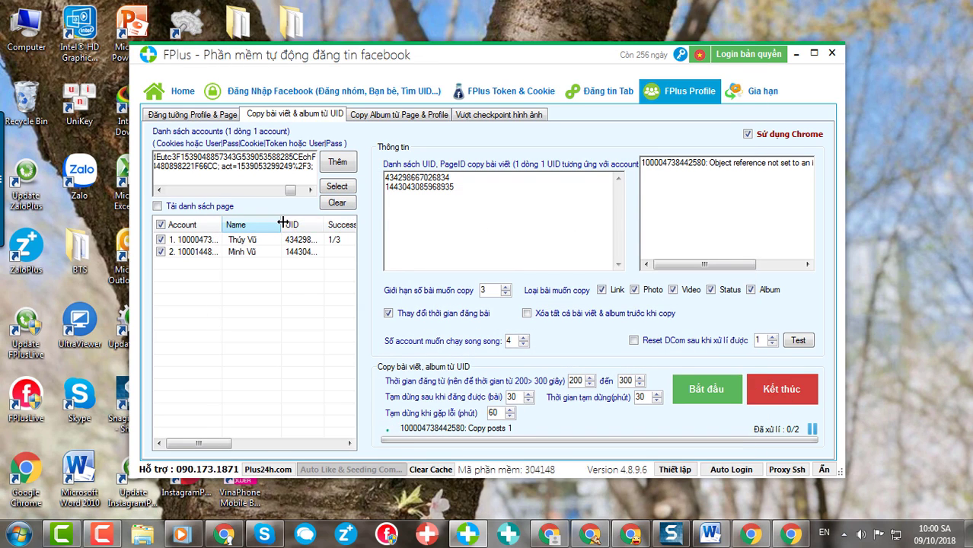
drag(282, 222, 268, 221)
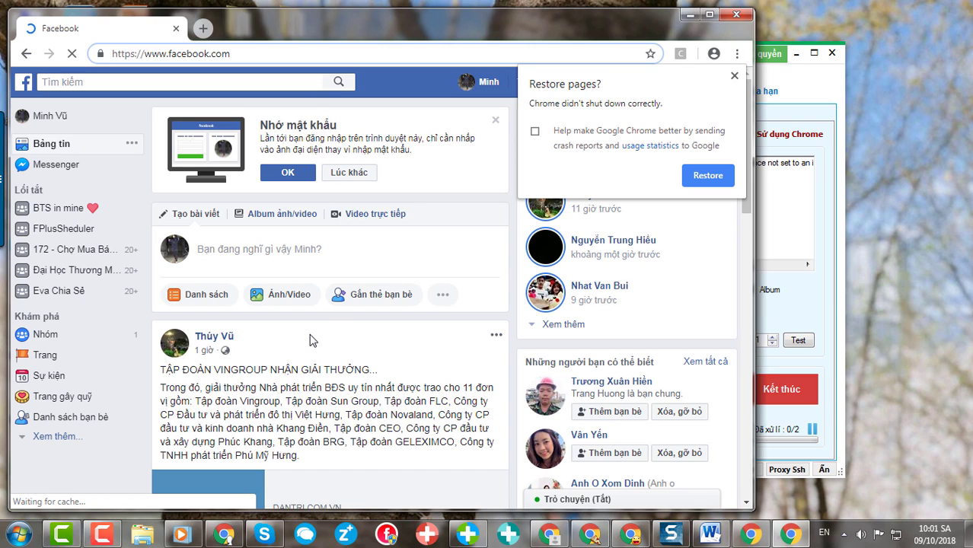
Step: Look through the news feed of the second account in the automated Chrome window
click(380, 363)
scroll(375, 304, down, 1)
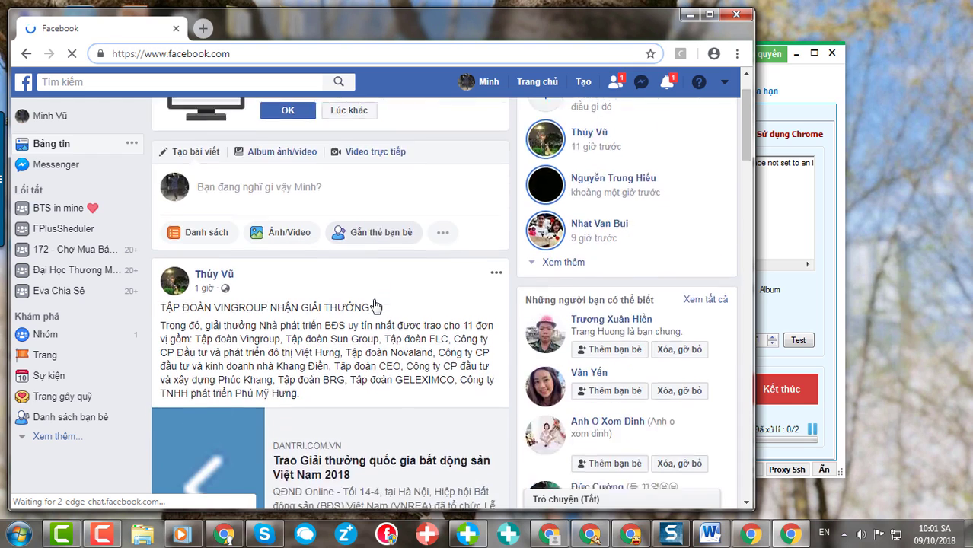
scroll(375, 305, down, 2)
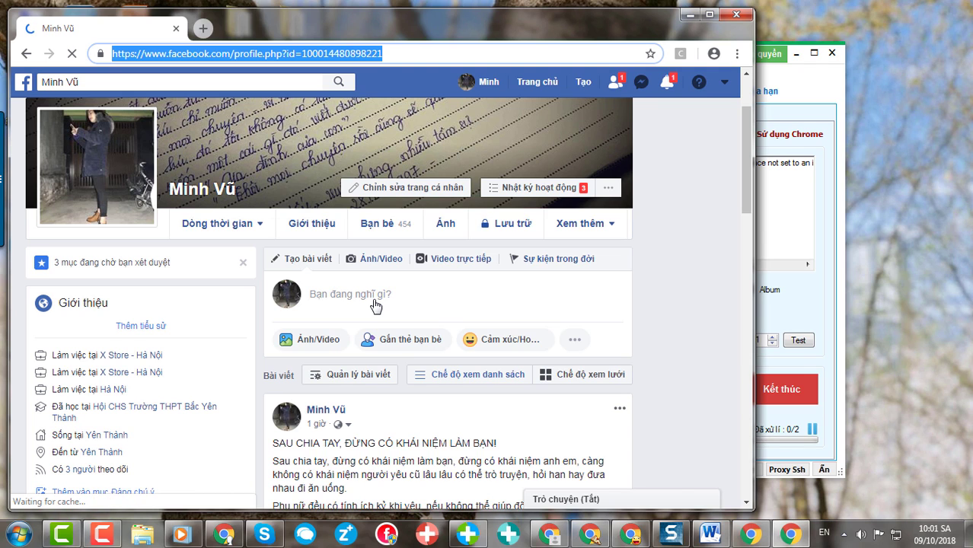
Step: Begin a profile post titled "SAU CHIA TAY, ĐỪNG CÓ KHÁI NIỆM LÀM BẠN!" and enter its first paragraph, starting "Sau chia tay"
click(374, 305)
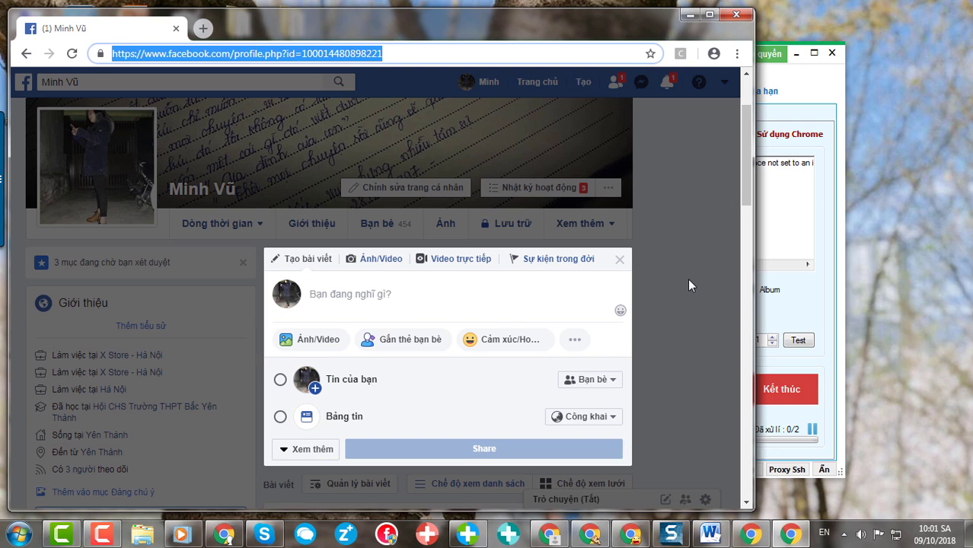
text(SAU CHIA TAY, ĐỪNG CÓ KHÁI NIỆM LÀM BẠN!)
key(Return)
text(Sau chia tay, đừn)
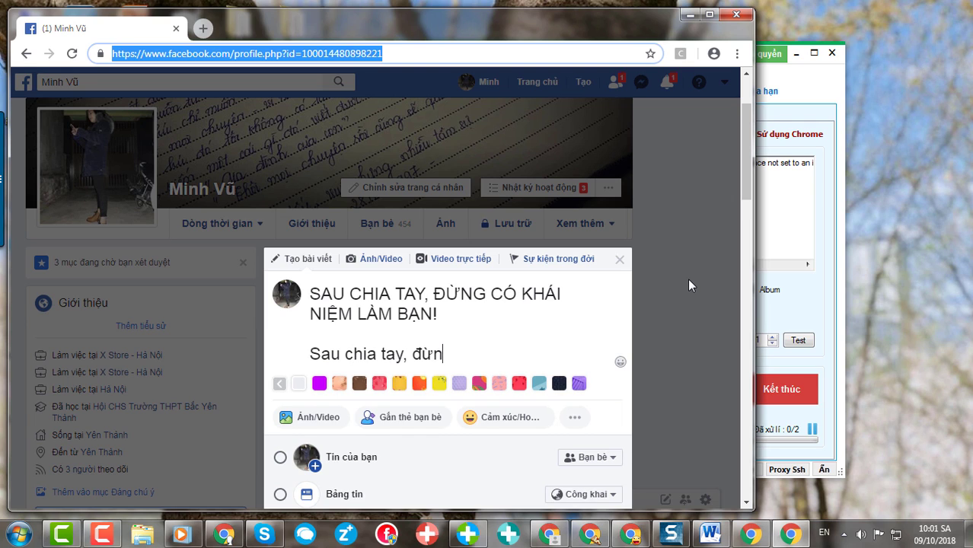
text(g có khái niệm làm bạn, đừng có khái niệm anh em, càng không có khái niệm người yêu cũ lâu lâu có thể trò truyện, hỏi han hay đưa nhau đi ăn uống.)
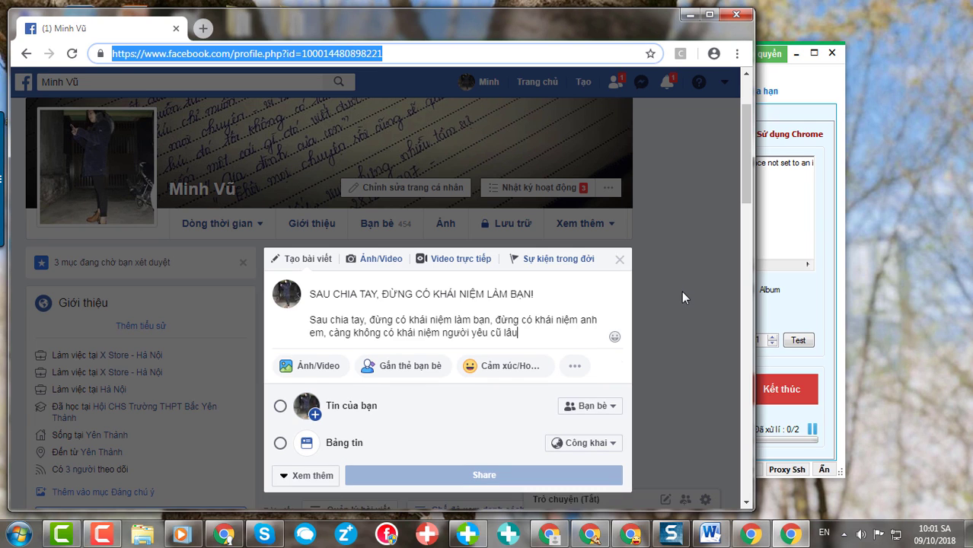
key(Return)
key(Return)
Step: Add the post's paragraphs starting "Phụ nữ đều có tính ích kỷ khi yêu" and "Tôi tin vào việc, rạch ròi mối quan hệ"
text(Phụ nữ )
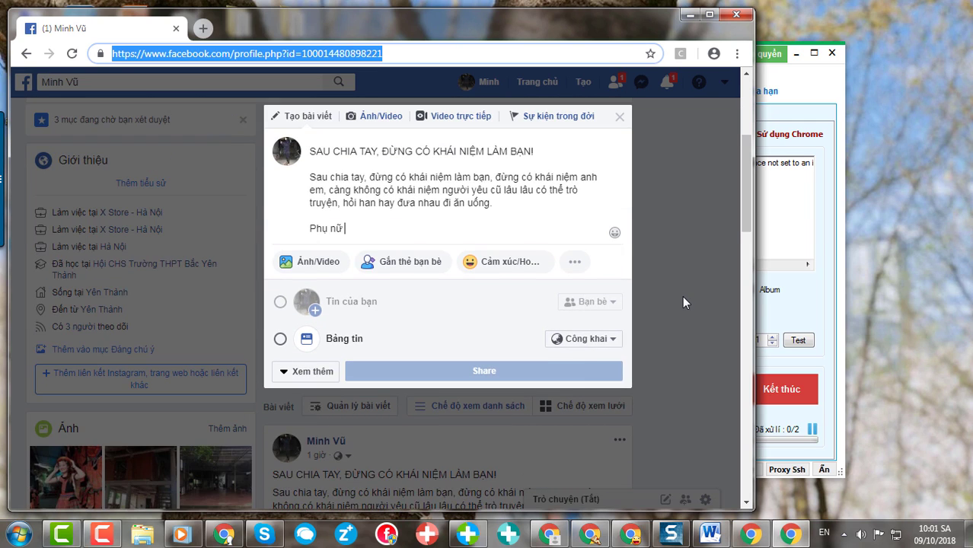
text(đều có tính ích kỷ khi yêu, nếu không thể giúp đỡ cho nhau, càng không nên làm nhau trở nên buồn bực.)
key(Return)
key(Return)
text(Tô)
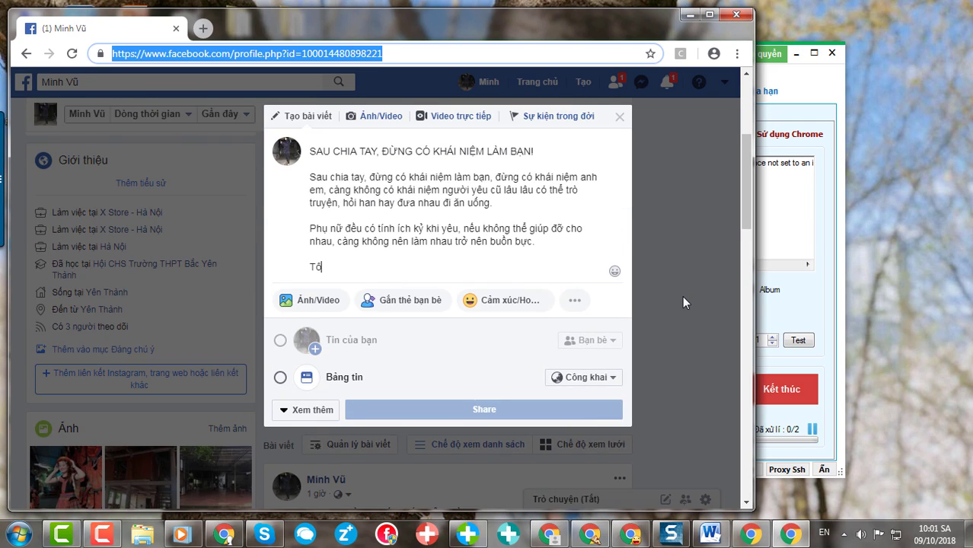
text(i tin vào việc, rạch ròi mối quan hệ sau khi chia tay là điều cần thiết. Một là tỏ thái độ trân trọng người yêu mới, hai là khiến bản thân trở nên đàng hoàng và có giá trị trong mắt người yêu mới của ngư)
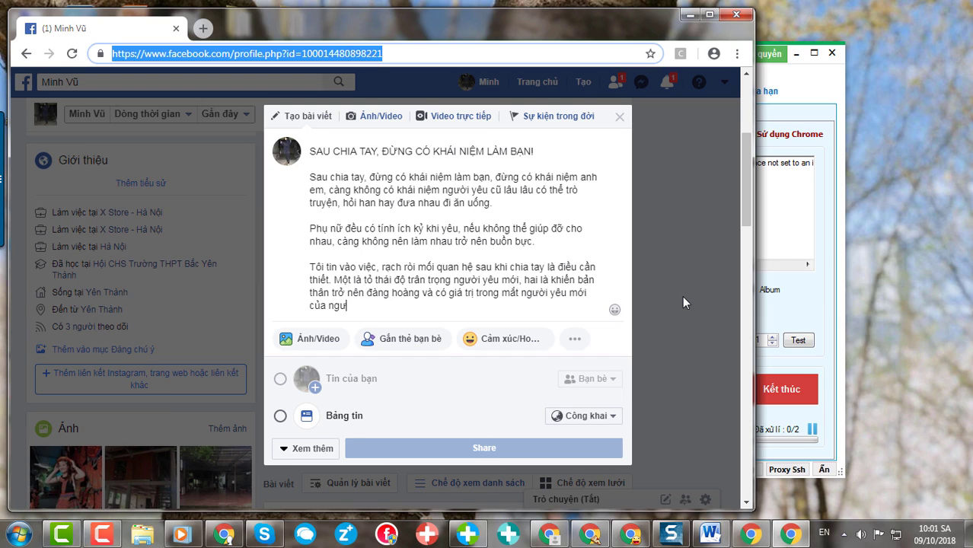
text(ời yêu cũ.)
key(Return)
key(Return)
Step: Continue the post with the paragraphs starting "Đừng ai dại khờ tin lời đàn ông nói" and "Phụ nữ, khi yêu đều mong muốn"
text(Đừng ai dại khờ tin lời đàn ông nói: “Ở bên cô ấy anh vẫn còn nhớ em”. Trên đời này không có chuyện khi ngủ với người này bạn vẫn còn đủ tâm trí để nhớ đến người kia. Đừng nghe lời ngọt ngào sau chia tay, vì khi ở bên nhau chẳng đủ chân thành thì sau chia tay mọi việc đều vô nghĩa.)
key(Return)
key(Return)
text(Phụ nữ, khi yêu đều mong muốn, người đàn ông của mình là người rõ ràng, đàng hoàng và rạch ròi trong c)
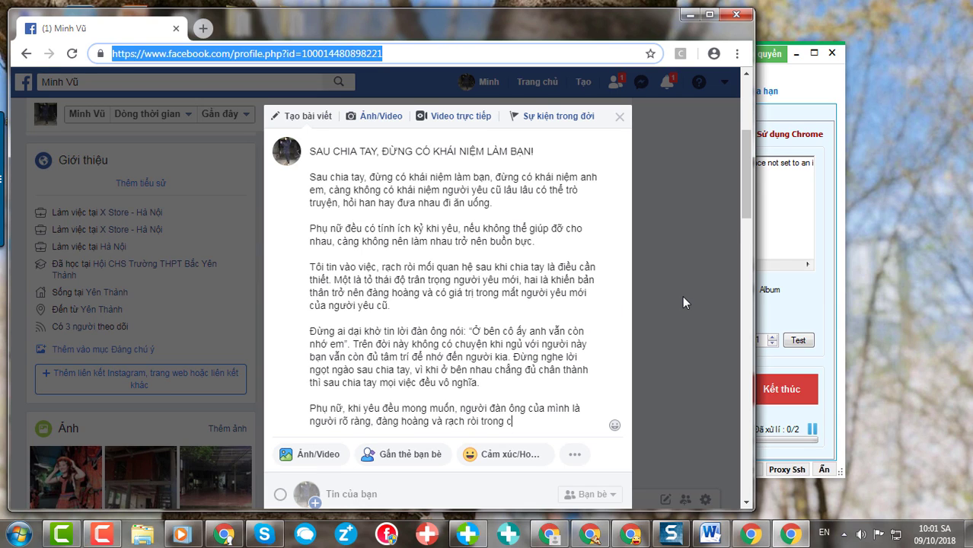